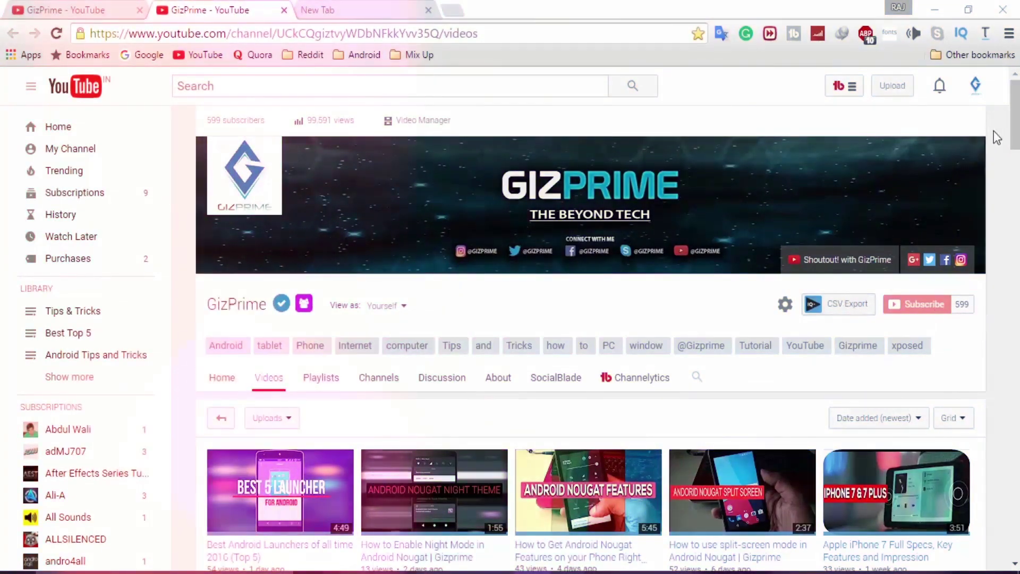
{"action": "scroll", "coordinate": [996, 138], "scroll_direction": "down", "scroll_amount": 5}
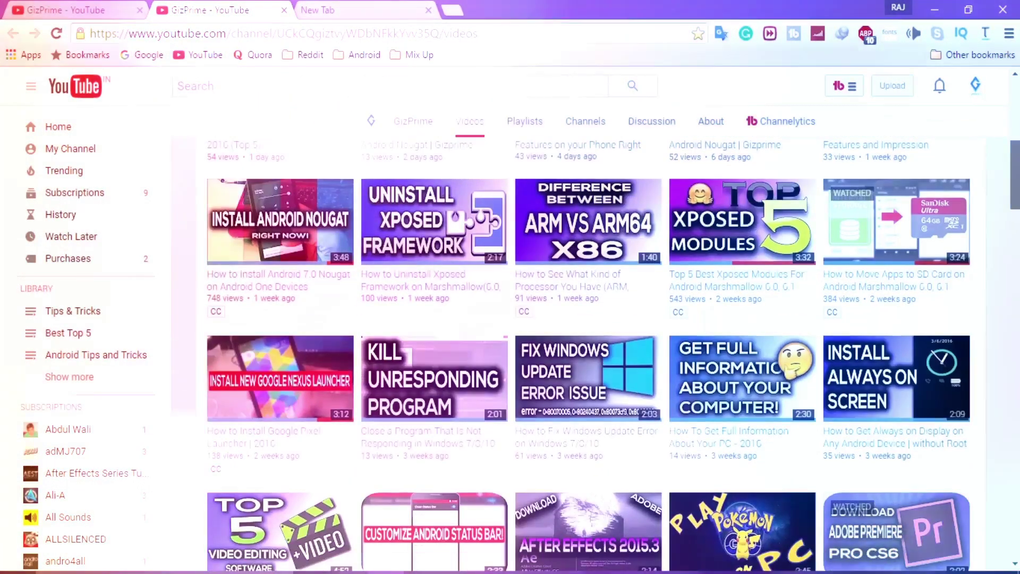
{"action": "scroll", "coordinate": [581, 359], "scroll_direction": "down", "scroll_amount": 4}
{"action": "scroll", "coordinate": [581, 358], "scroll_direction": "down", "scroll_amount": 1}
{"action": "scroll", "coordinate": [581, 359], "scroll_direction": "down", "scroll_amount": 1}
{"action": "scroll", "coordinate": [580, 359], "scroll_direction": "down", "scroll_amount": 2}
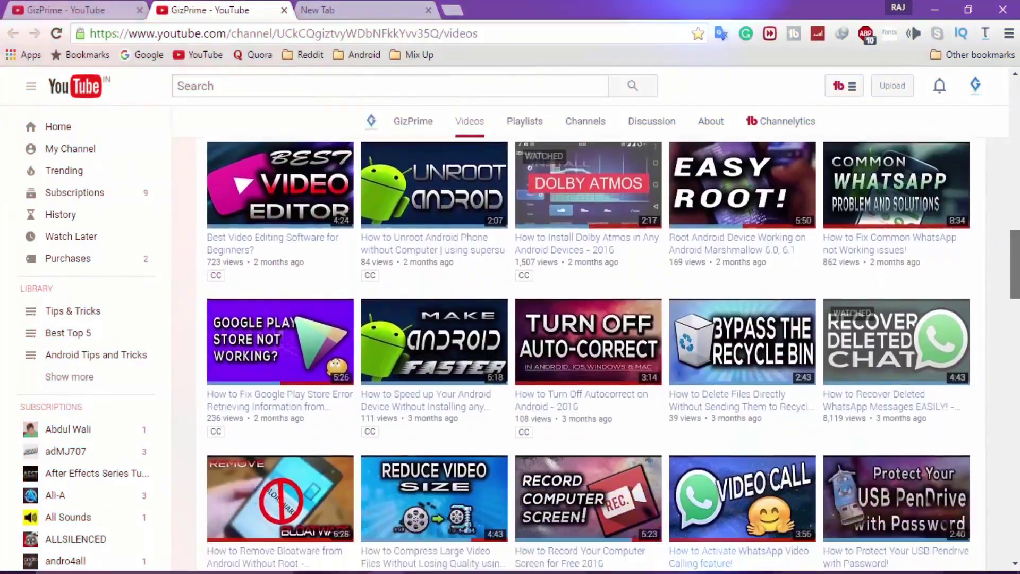
{"action": "scroll", "coordinate": [580, 359], "scroll_direction": "down", "scroll_amount": 2}
{"action": "scroll", "coordinate": [580, 358], "scroll_direction": "down", "scroll_amount": 2}
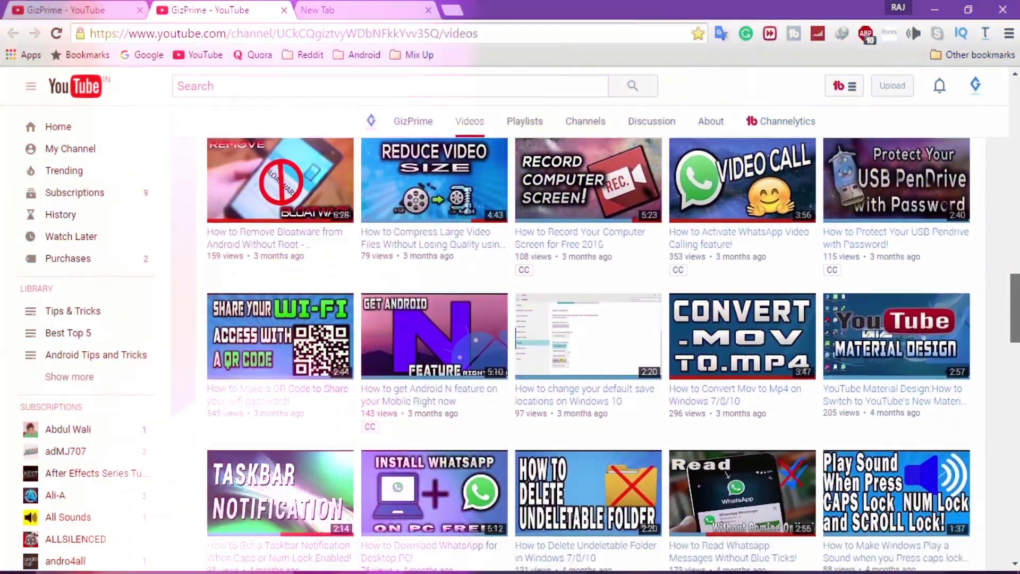
{"action": "scroll", "coordinate": [580, 359], "scroll_direction": "down", "scroll_amount": 3}
{"action": "scroll", "coordinate": [581, 360], "scroll_direction": "down", "scroll_amount": 1}
{"action": "scroll", "coordinate": [580, 360], "scroll_direction": "down", "scroll_amount": 3}
{"action": "scroll", "coordinate": [581, 359], "scroll_direction": "down", "scroll_amount": 1}
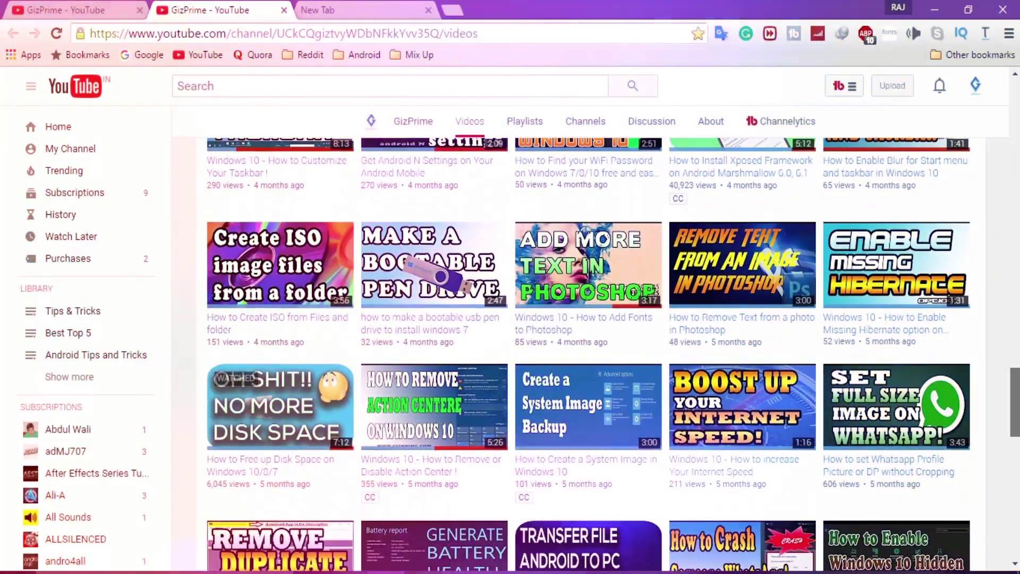
{"action": "scroll", "coordinate": [581, 358], "scroll_direction": "down", "scroll_amount": 2}
{"action": "scroll", "coordinate": [580, 359], "scroll_direction": "down", "scroll_amount": 2}
{"action": "scroll", "coordinate": [581, 359], "scroll_direction": "down", "scroll_amount": 2}
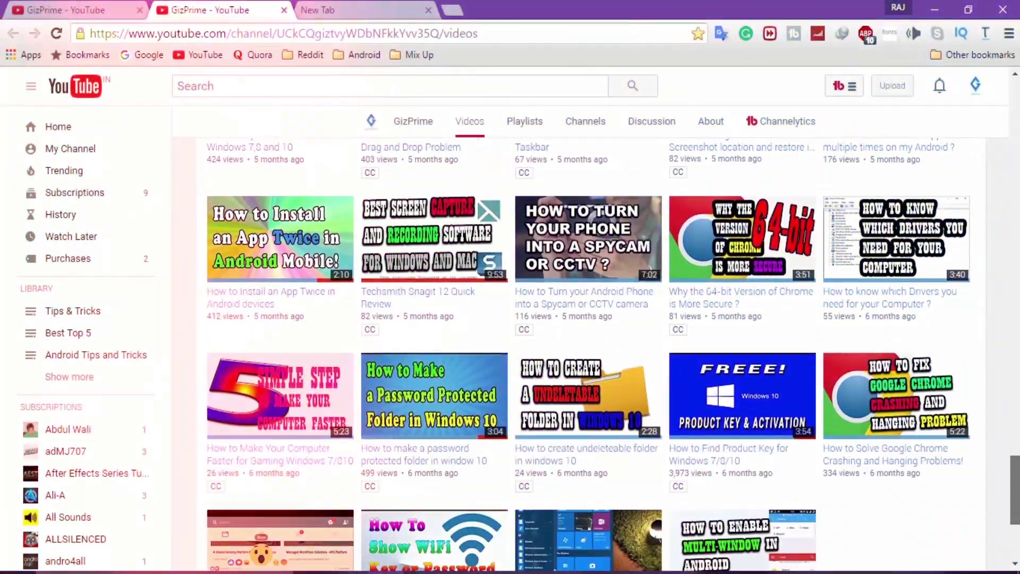
{"action": "left_click_drag", "start_coordinate": [1014, 462], "coordinate": [1015, 85]}
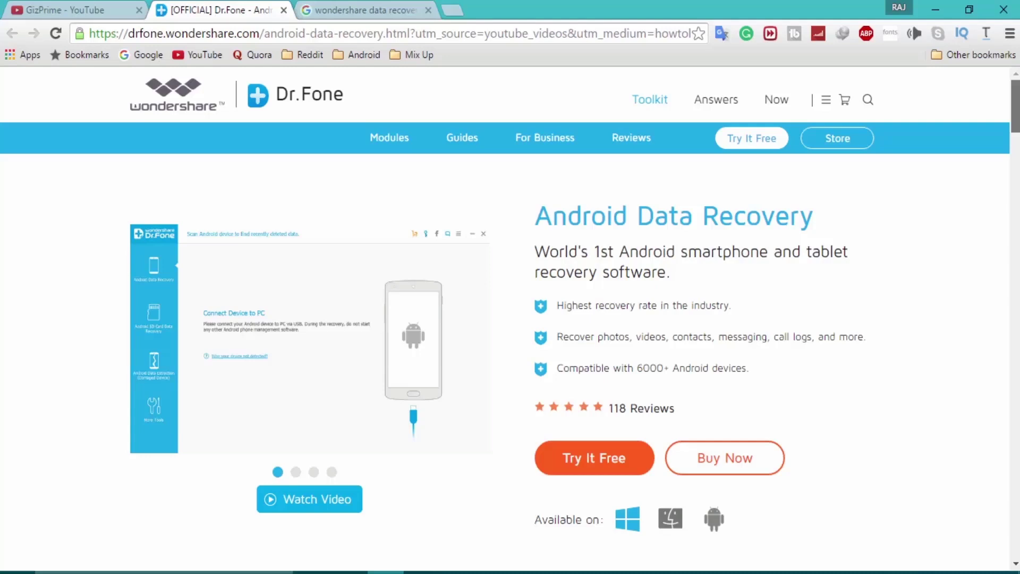
{"action": "scroll", "coordinate": [511, 320], "scroll_direction": "down", "scroll_amount": 1}
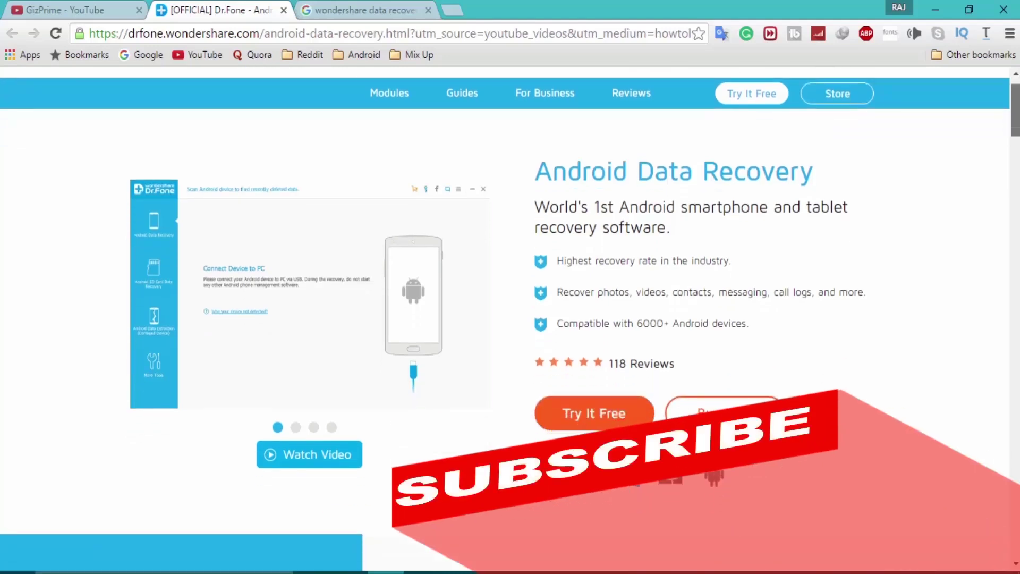
{"action": "scroll", "coordinate": [511, 319], "scroll_direction": "down", "scroll_amount": 2}
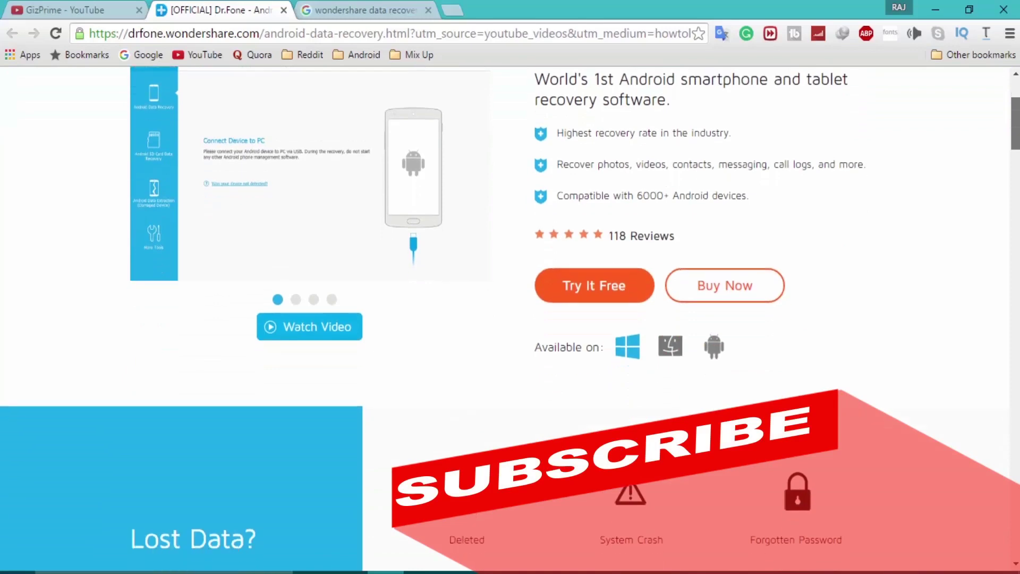
{"action": "scroll", "coordinate": [1016, 120], "scroll_direction": "down", "scroll_amount": 3}
- Return to the top of the Dr.Fone for Android page and download the free trial installer
{"action": "left_click_drag", "start_coordinate": [1015, 128], "coordinate": [1018, 107]}
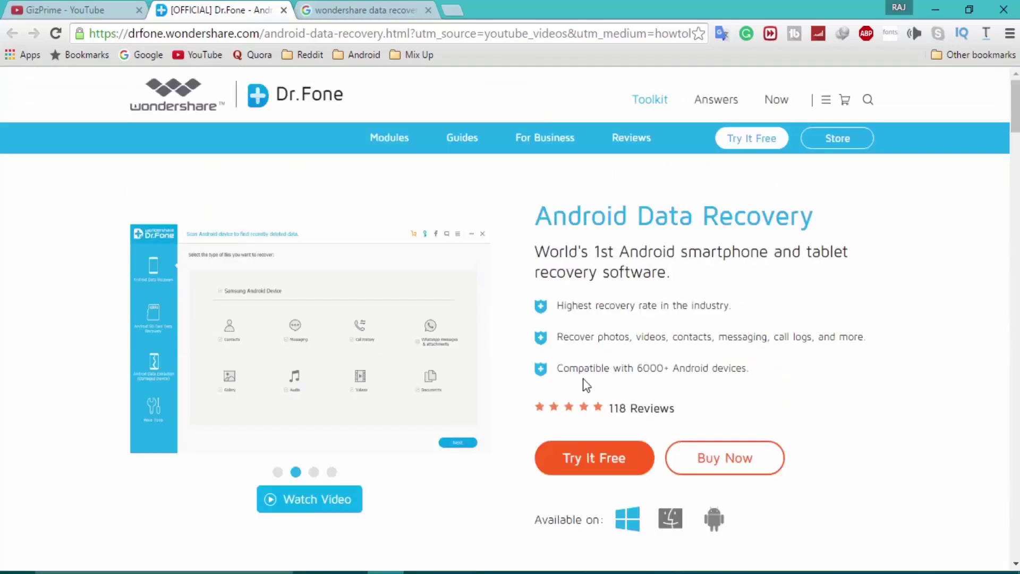
{"action": "left_click", "coordinate": [594, 458]}
- Show the downloaded installer in its folder and delete the duplicate _2 copy
{"action": "left_click", "coordinate": [487, 347]}
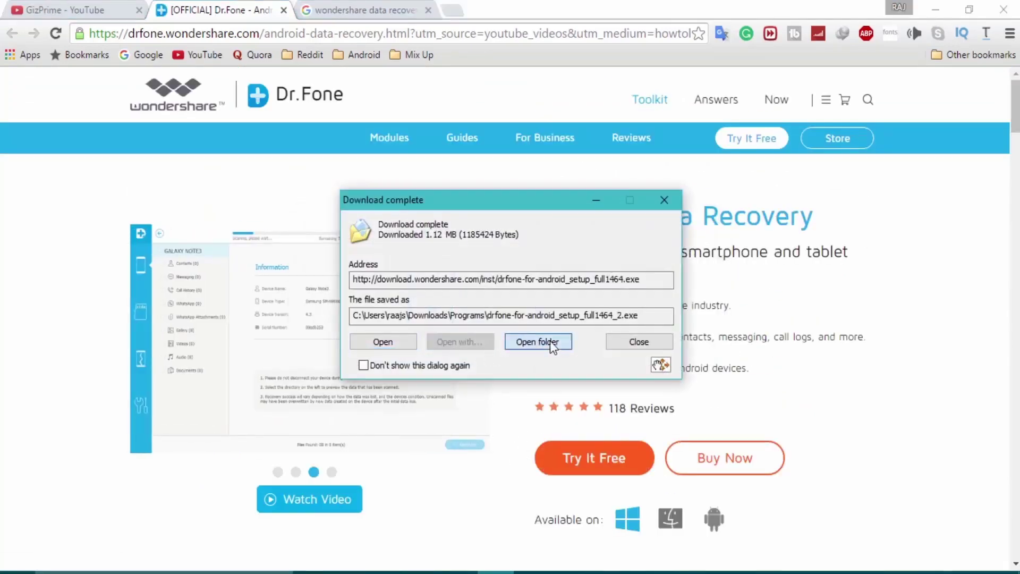
{"action": "left_click", "coordinate": [530, 340]}
{"action": "key", "text": "Delete"}
- Run the drfone setup file and start the Dr.Fone installation
{"action": "right_click", "coordinate": [231, 118]}
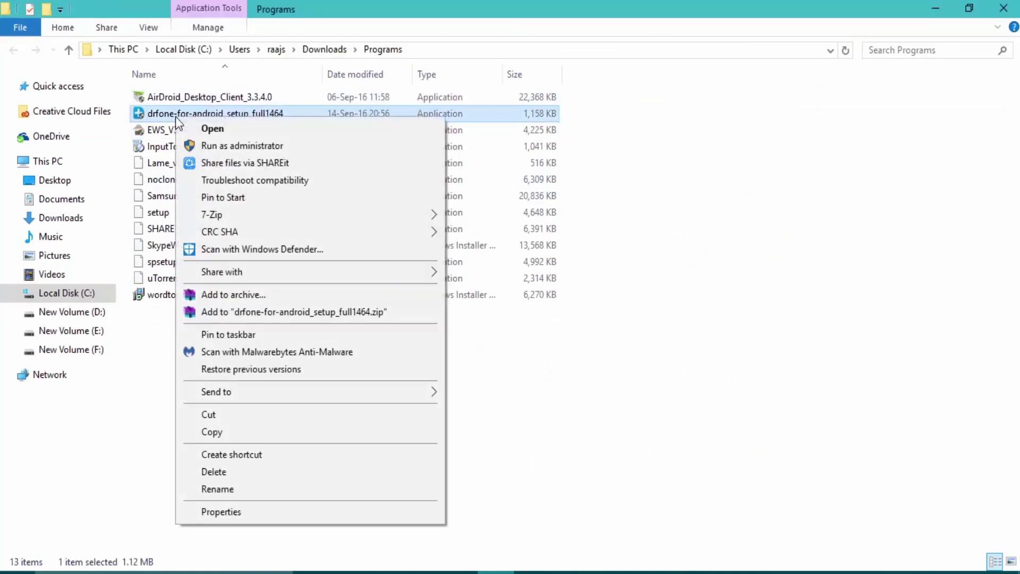
{"action": "left_click", "coordinate": [199, 128]}
{"action": "left_click", "coordinate": [992, 8]}
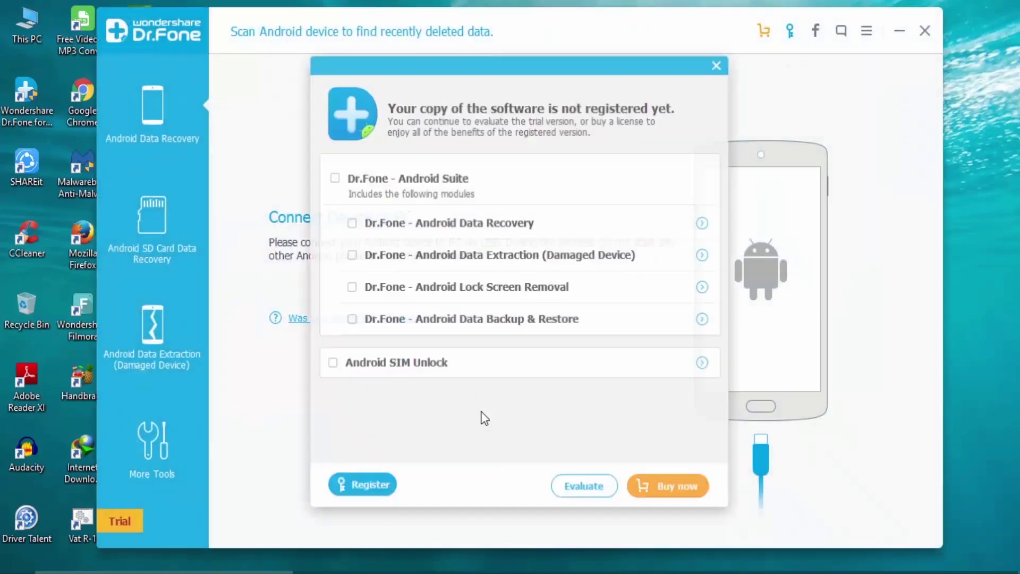
- Close the unregistered-copy registration notice in Dr.Fone
{"action": "left_click", "coordinate": [703, 287]}
{"action": "key", "text": "Escape"}
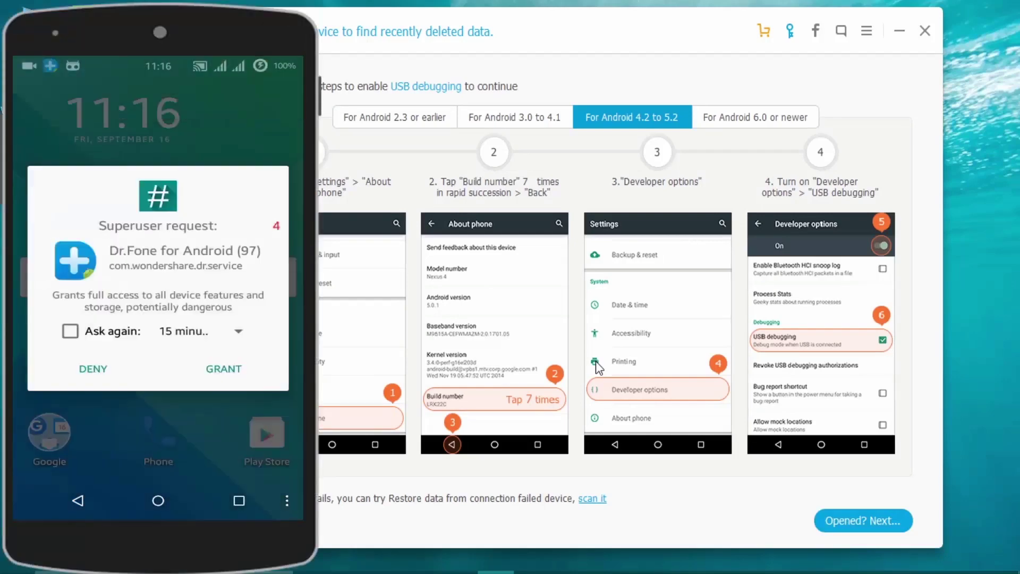
- Choose the Android 6.0 or newer USB debugging instructions and continue to connecting the phone
{"action": "left_click", "coordinate": [755, 118]}
{"action": "left_click", "coordinate": [864, 520]}
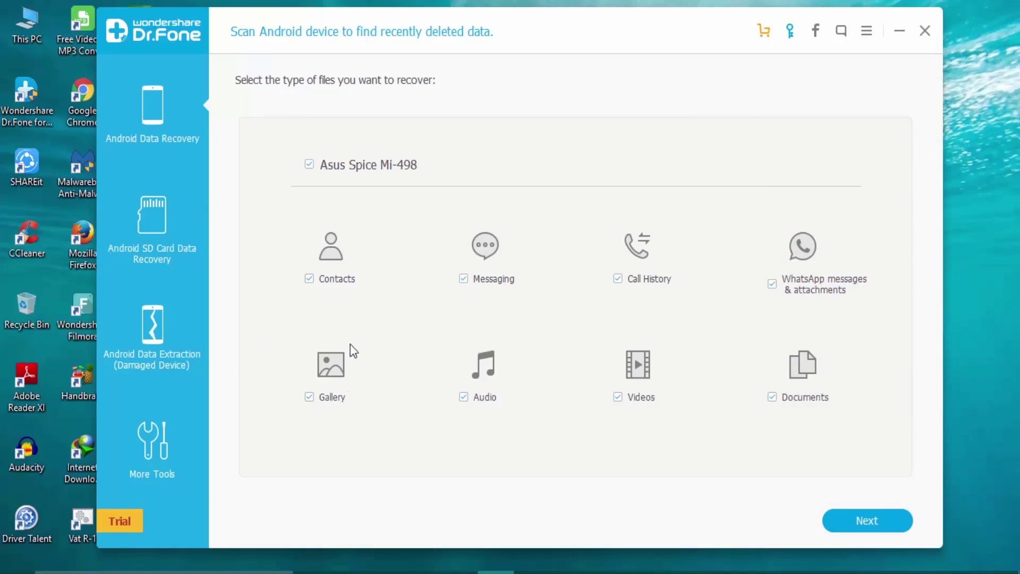
- Scan the phone for Gallery only, excluding Messaging, Call History, WhatsApp, Documents and Videos
{"action": "left_click", "coordinate": [463, 278]}
{"action": "left_click", "coordinate": [617, 278]}
{"action": "left_click", "coordinate": [772, 284]}
{"action": "left_click", "coordinate": [772, 396]}
{"action": "left_click", "coordinate": [618, 396]}
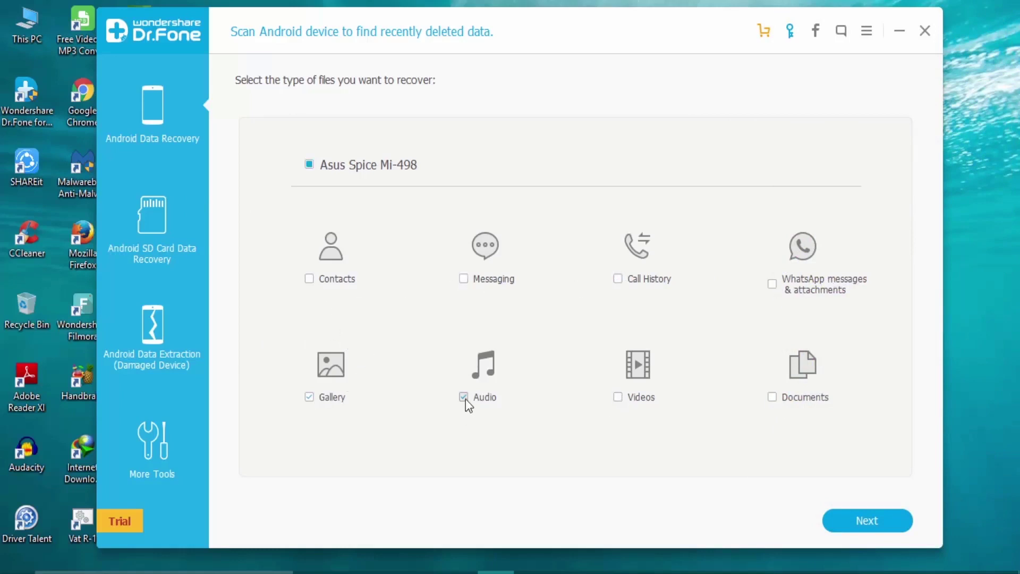
{"action": "left_click", "coordinate": [849, 519]}
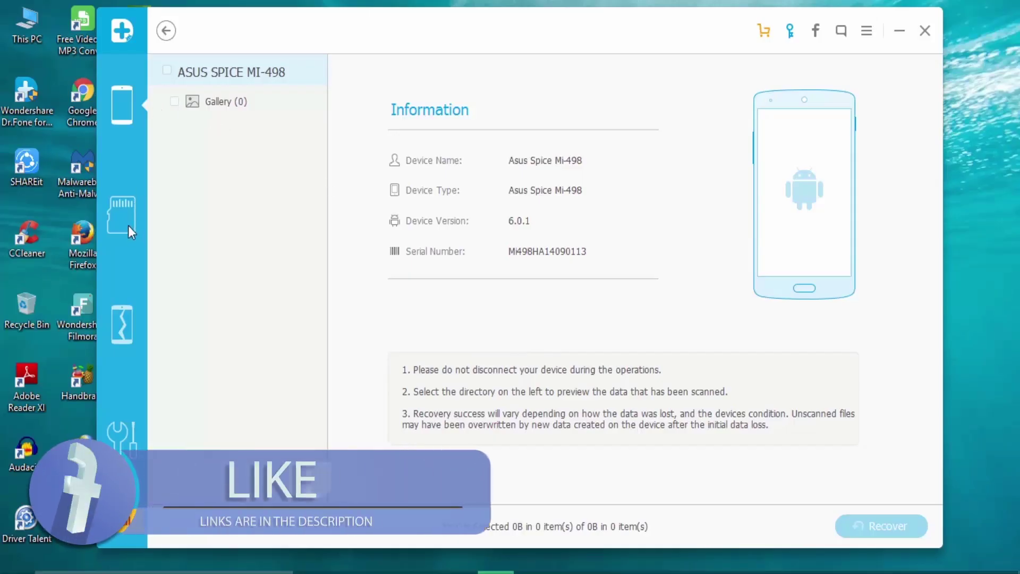
- Return from the empty scan results and switch to Android SD Card Data Recovery
{"action": "left_click", "coordinate": [165, 32]}
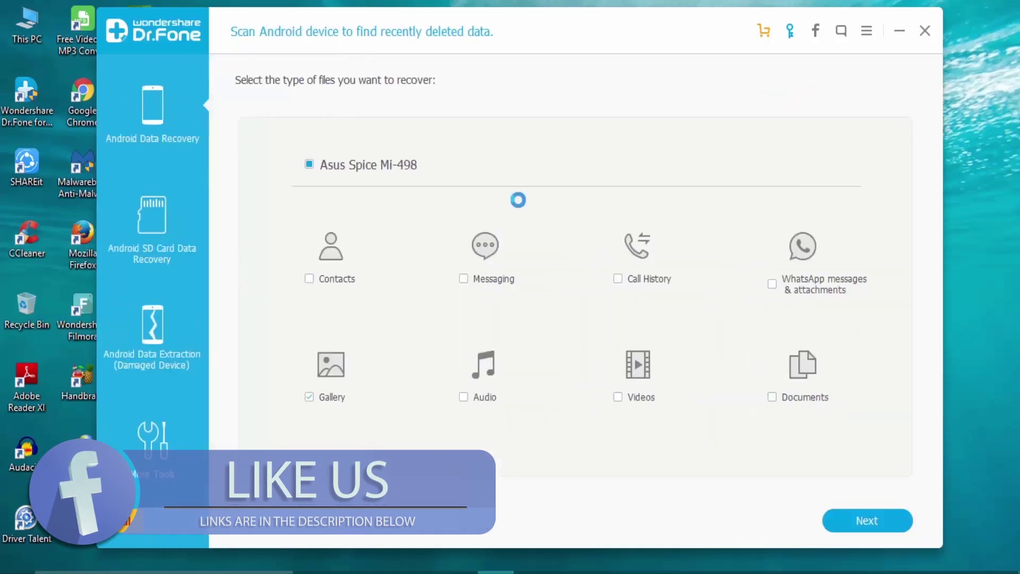
{"action": "left_click", "coordinate": [989, 567]}
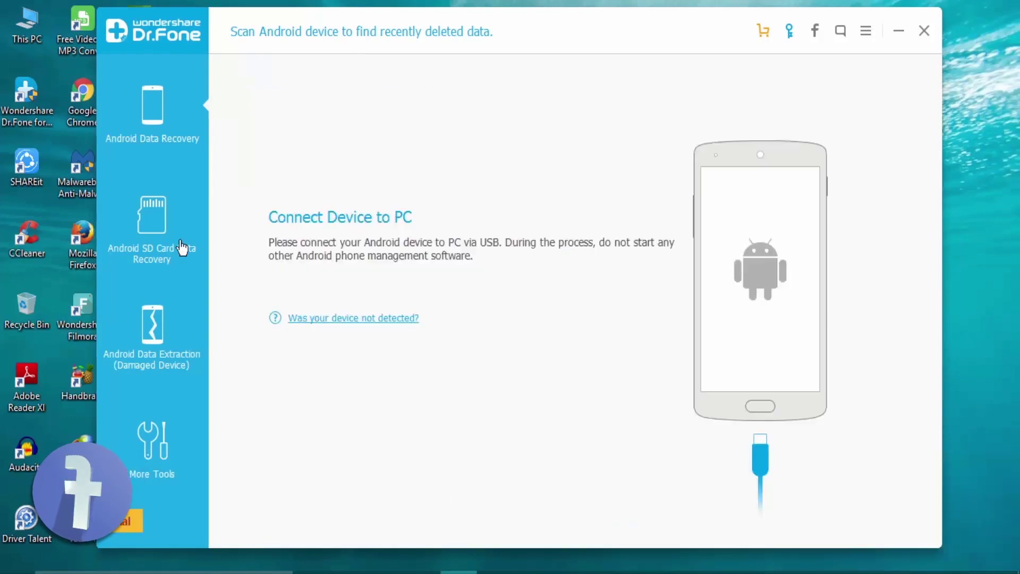
{"action": "left_click", "coordinate": [172, 249]}
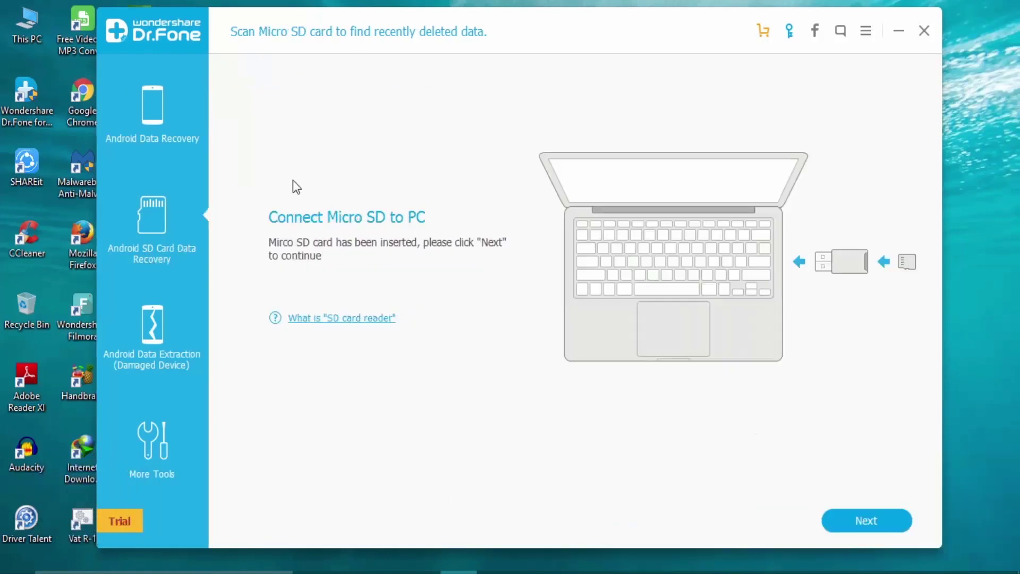
- Reopen SD card recovery, choose Removable Disk (I:), and advance to the scanning mode options
{"action": "left_click", "coordinate": [172, 100]}
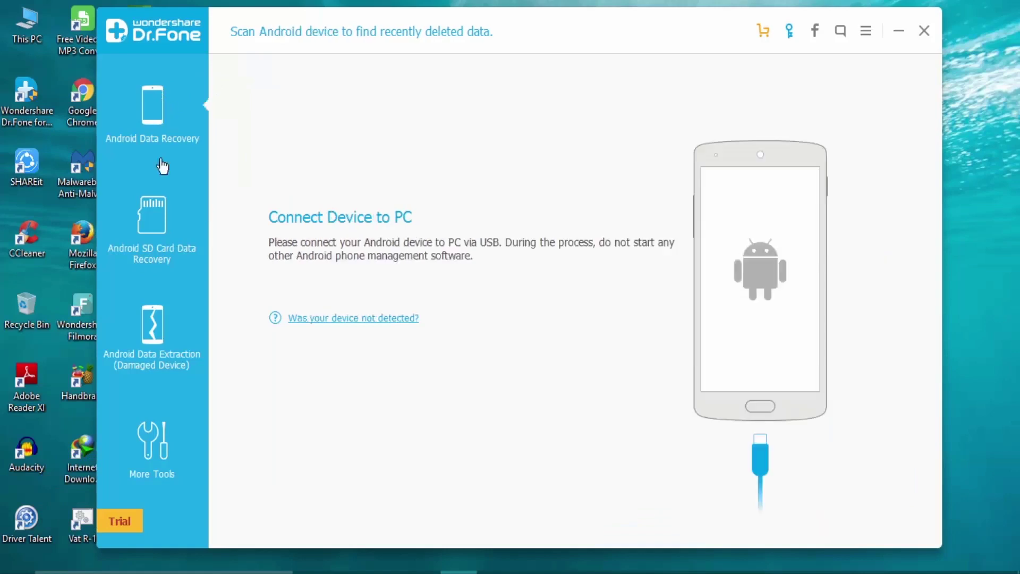
{"action": "left_click", "coordinate": [149, 265]}
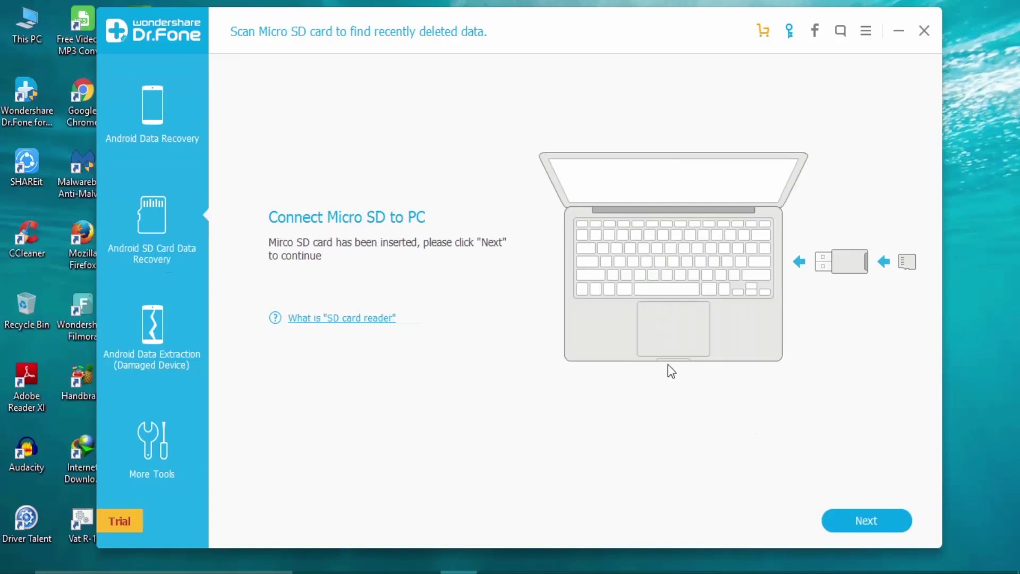
{"action": "left_click", "coordinate": [869, 521]}
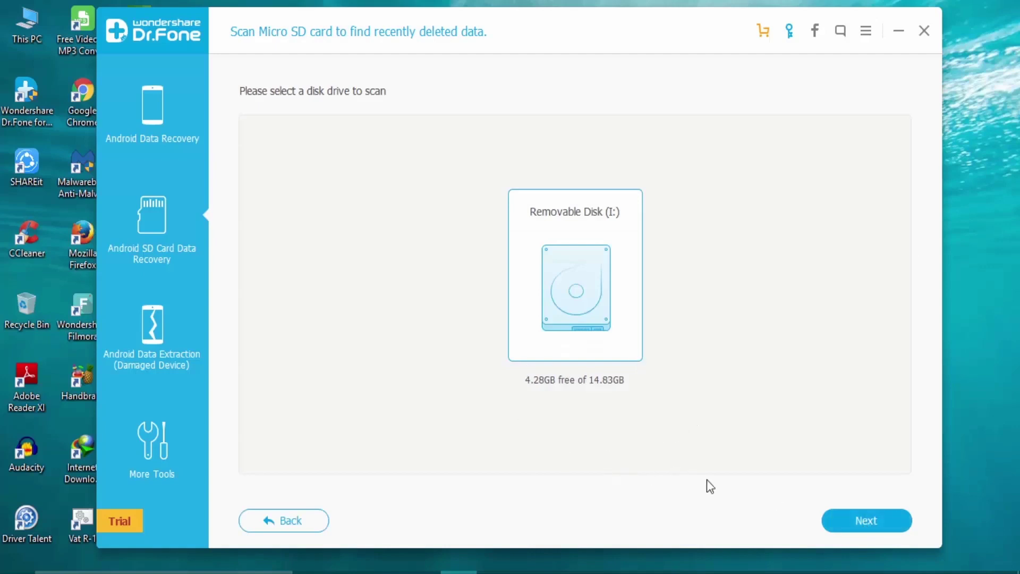
{"action": "left_click", "coordinate": [873, 519]}
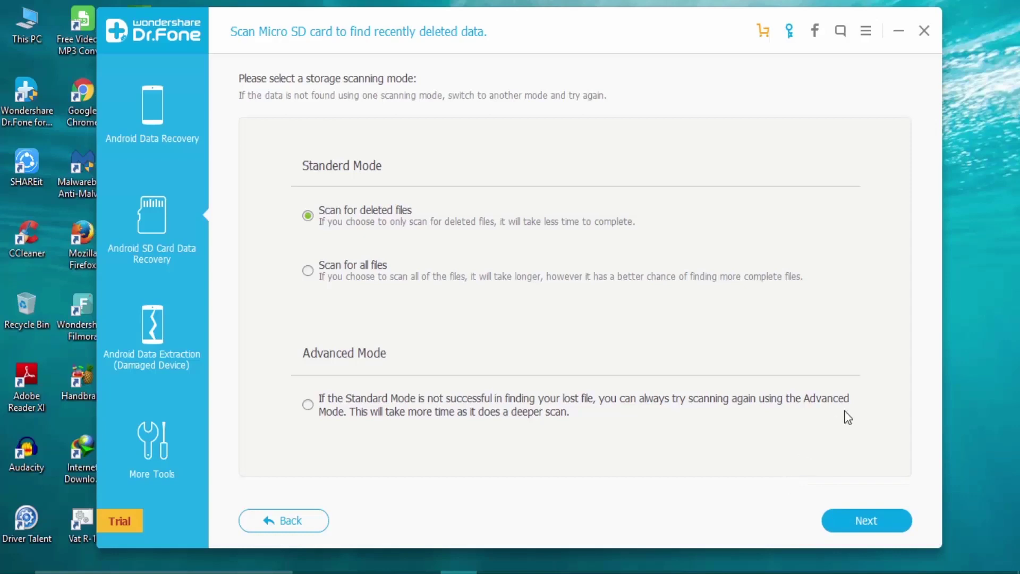
- Run the Standard Mode 'Scan for deleted files' scan on Removable Disk (I:)
{"action": "left_click", "coordinate": [876, 522]}
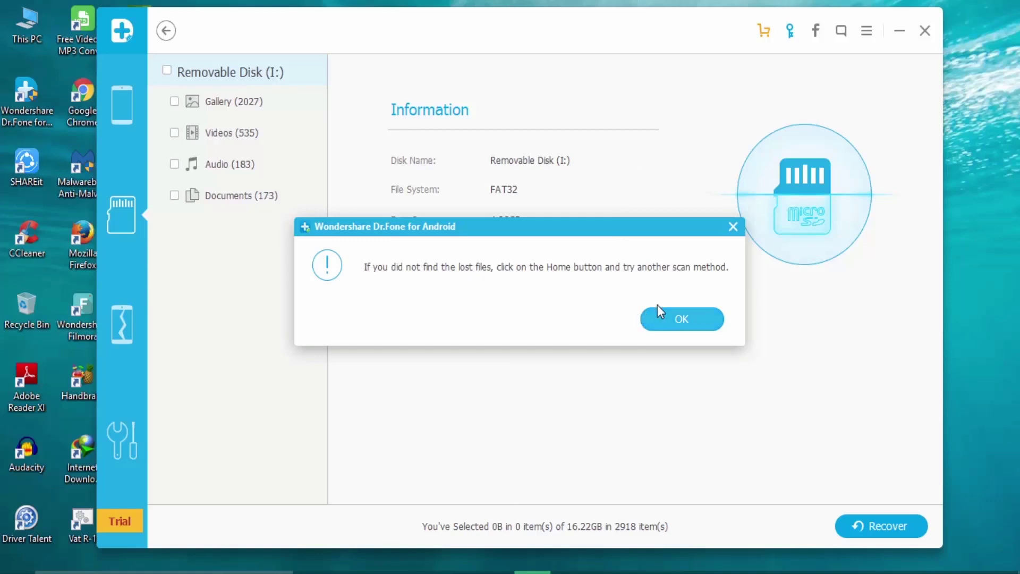
- Dismiss the scan-method notice, show the Gallery thumbnails and tick 00002856.png
{"action": "left_click", "coordinate": [671, 308]}
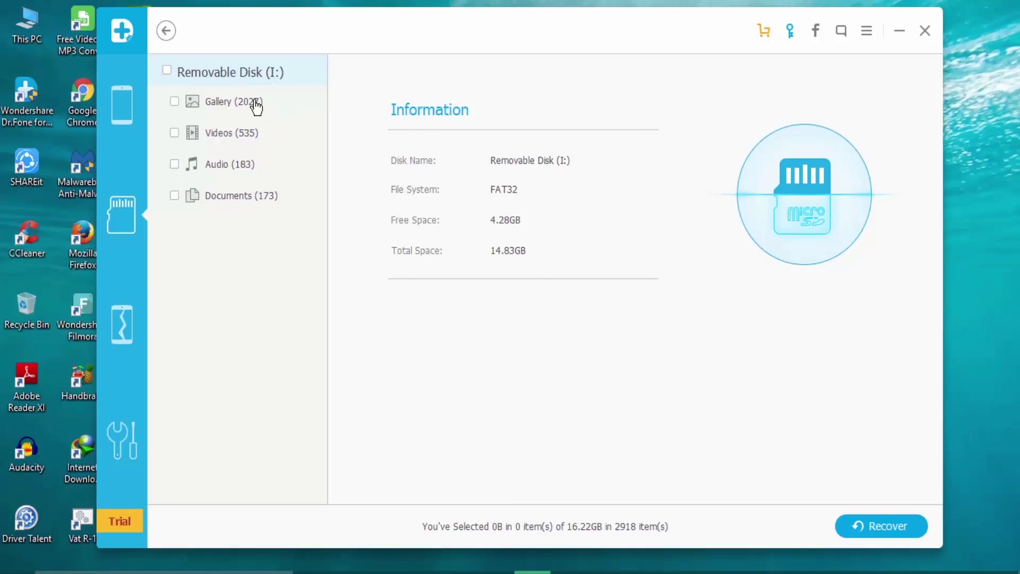
{"action": "left_click", "coordinate": [256, 106]}
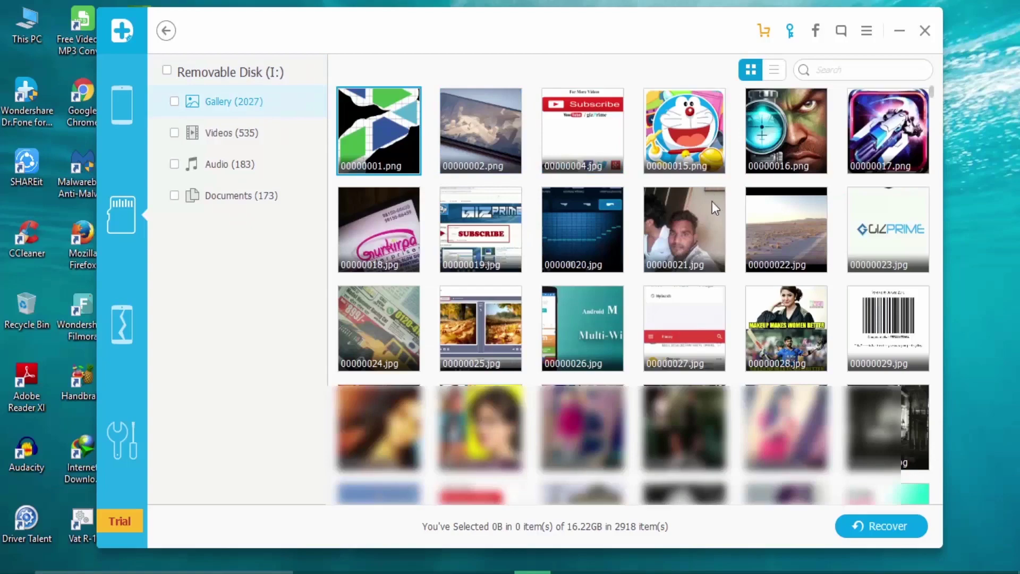
{"action": "left_click", "coordinate": [936, 484]}
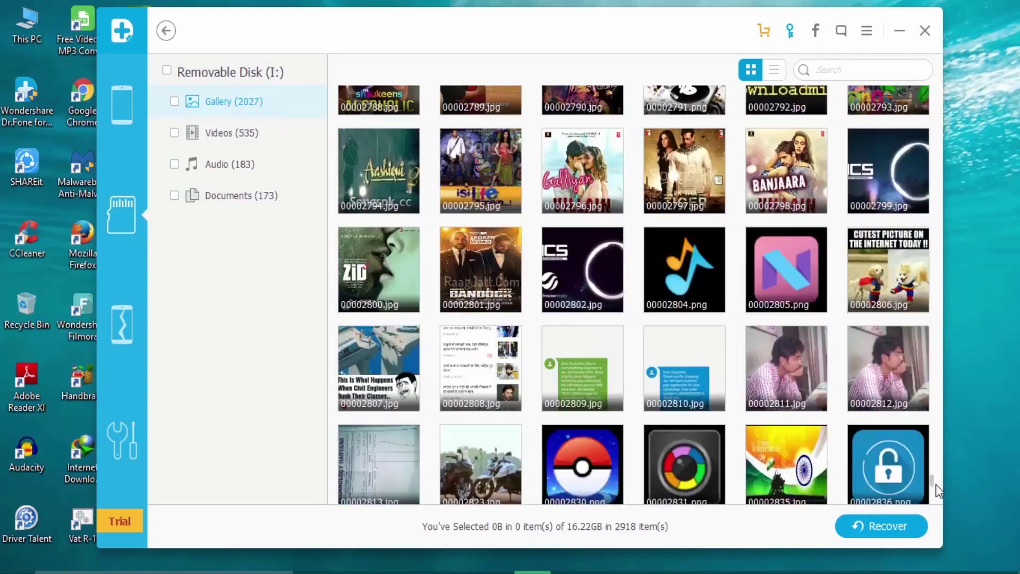
{"action": "scroll", "coordinate": [936, 485], "scroll_direction": "down", "scroll_amount": 2}
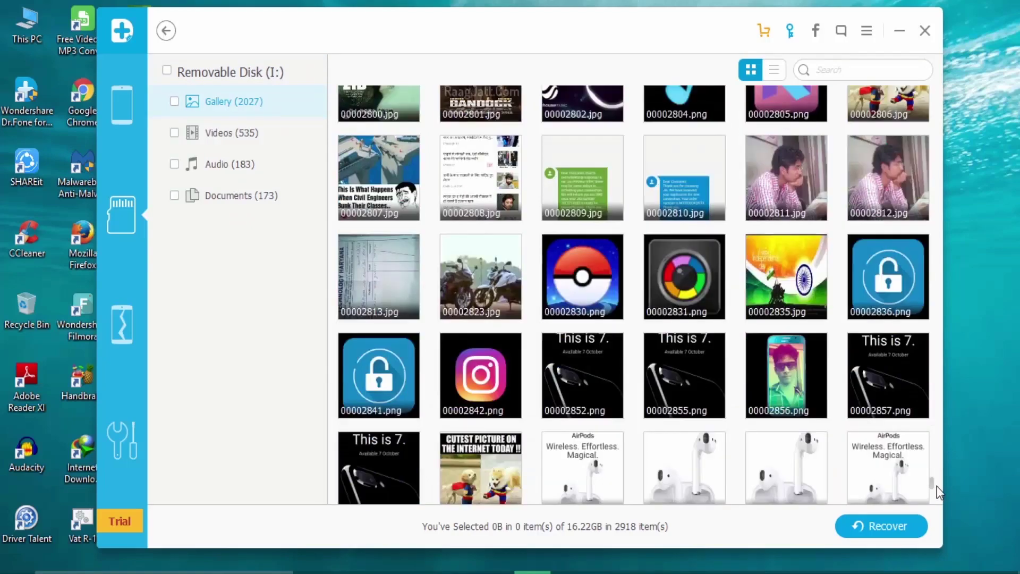
{"action": "scroll", "coordinate": [938, 492], "scroll_direction": "down", "scroll_amount": 2}
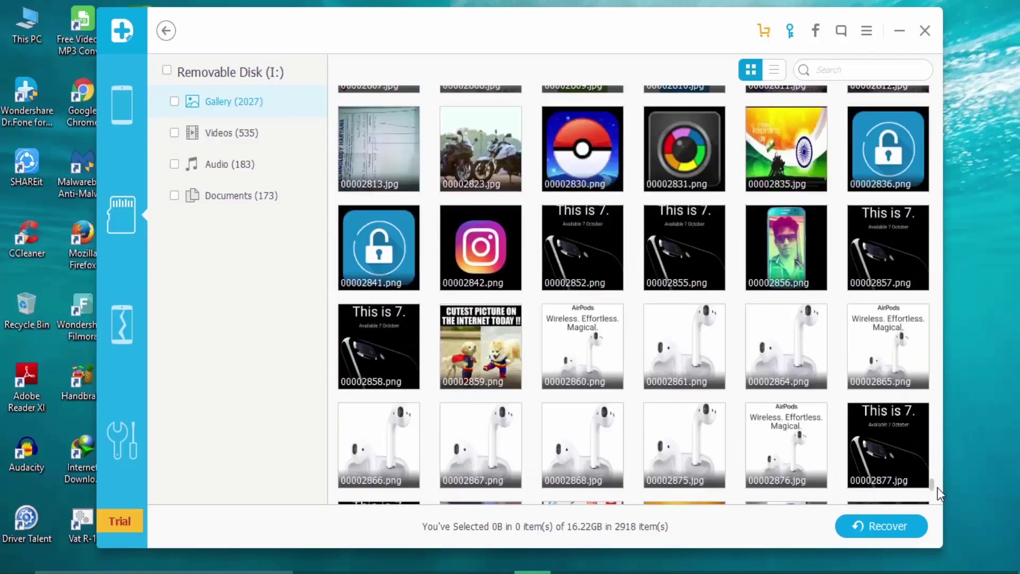
{"action": "left_click", "coordinate": [781, 241]}
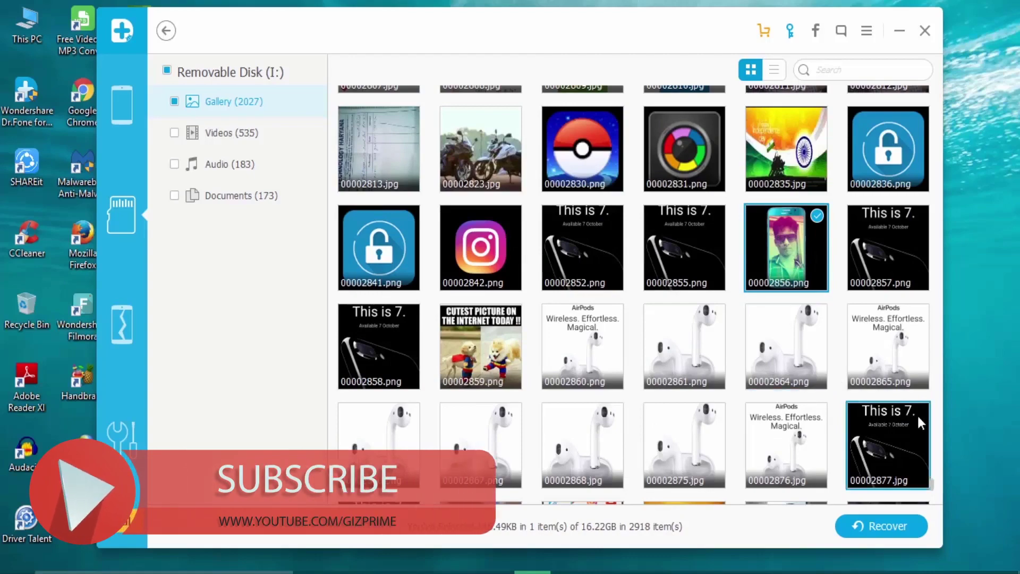
{"action": "scroll", "coordinate": [921, 423], "scroll_direction": "up", "scroll_amount": 1}
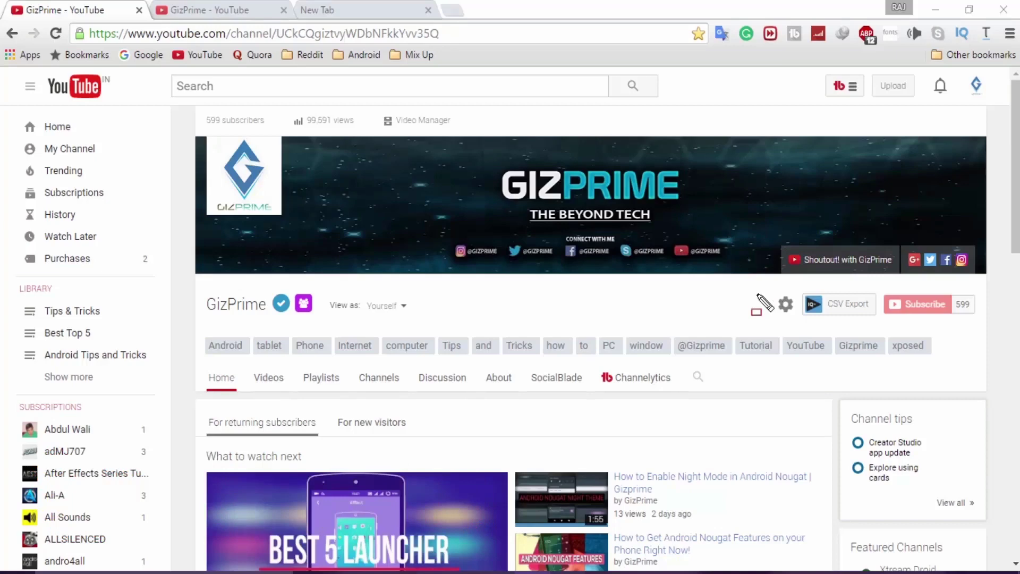
- Switch to the second GizPrime tab showing the channel's latest uploads
{"action": "key", "text": "ctrl+Tab"}
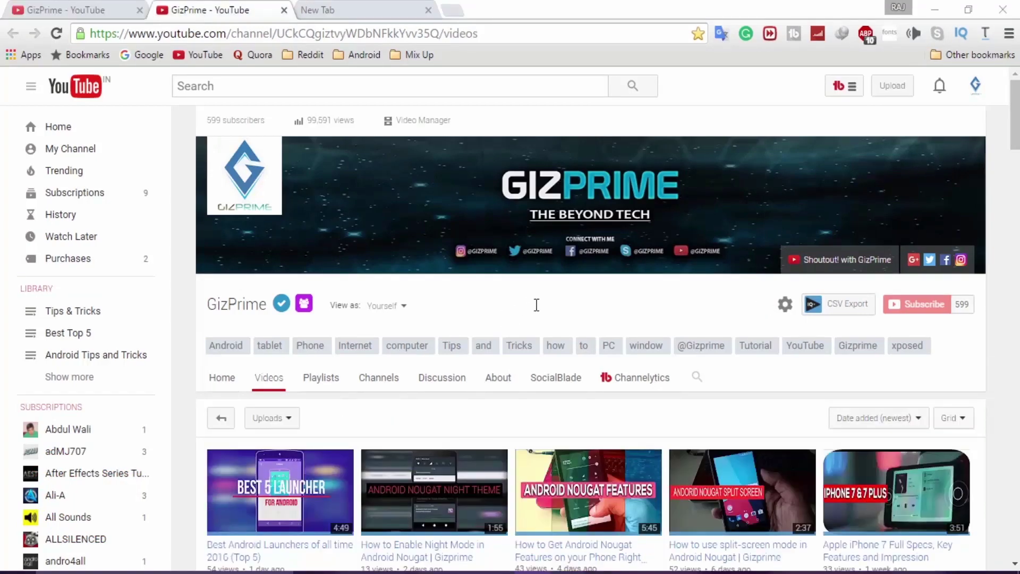